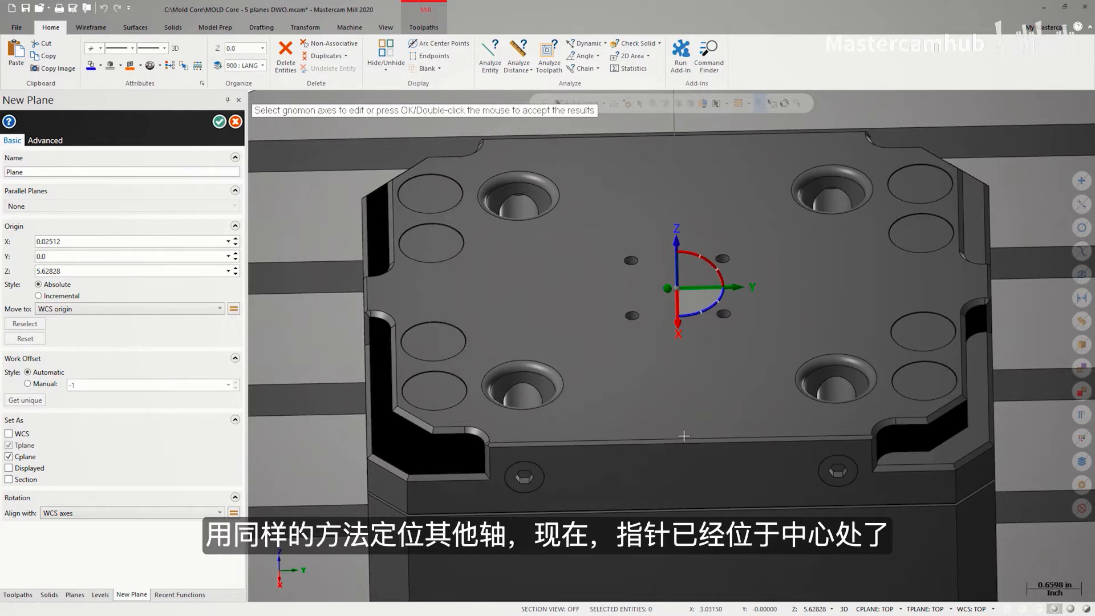
- Move the new plane's origin along its X axis to X 0.0 by snapping to the midpoint of the fixture's side edge
left_click(679, 305)
left_click(678, 304)
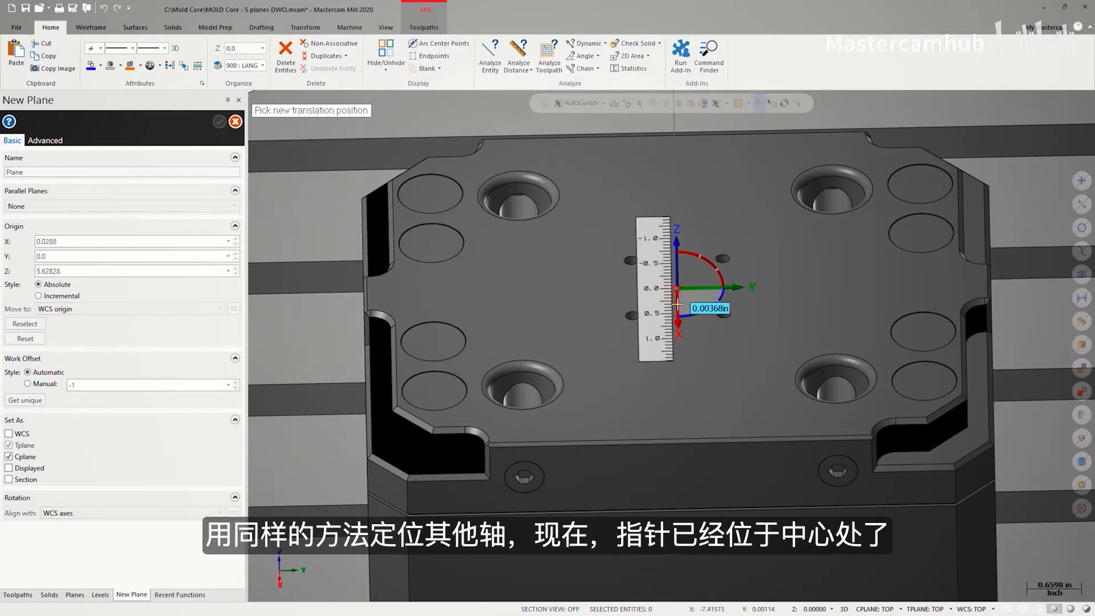
left_click(368, 293)
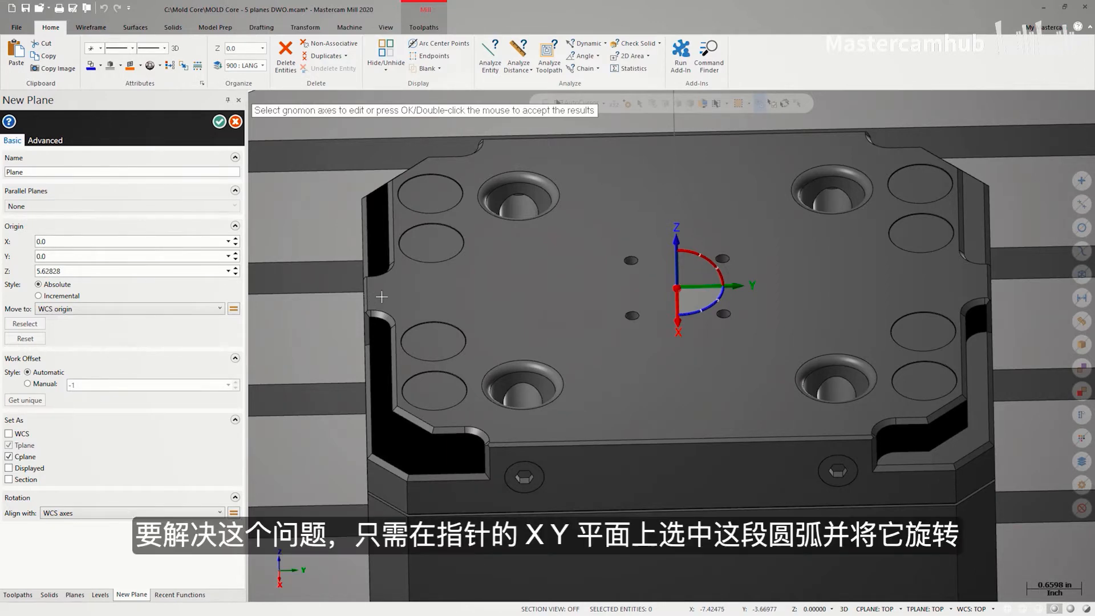
- Rotate the new plane about Z, aligning its X axis with the WCS Y direction by snapping to the fixture's opposite side edge
left_click(692, 314)
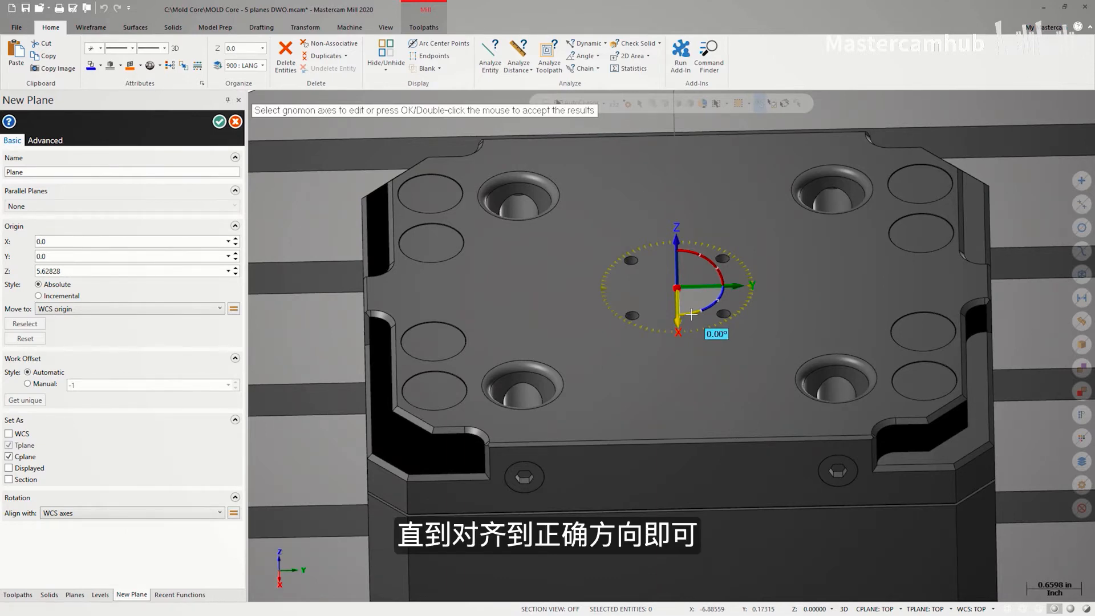
left_click(691, 314)
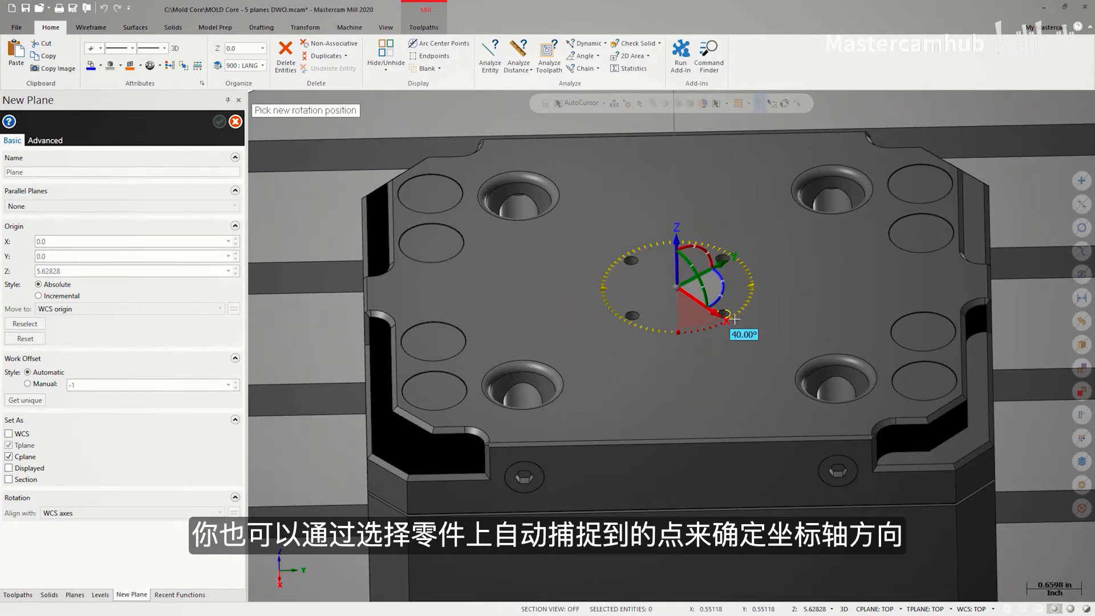
left_click(986, 283)
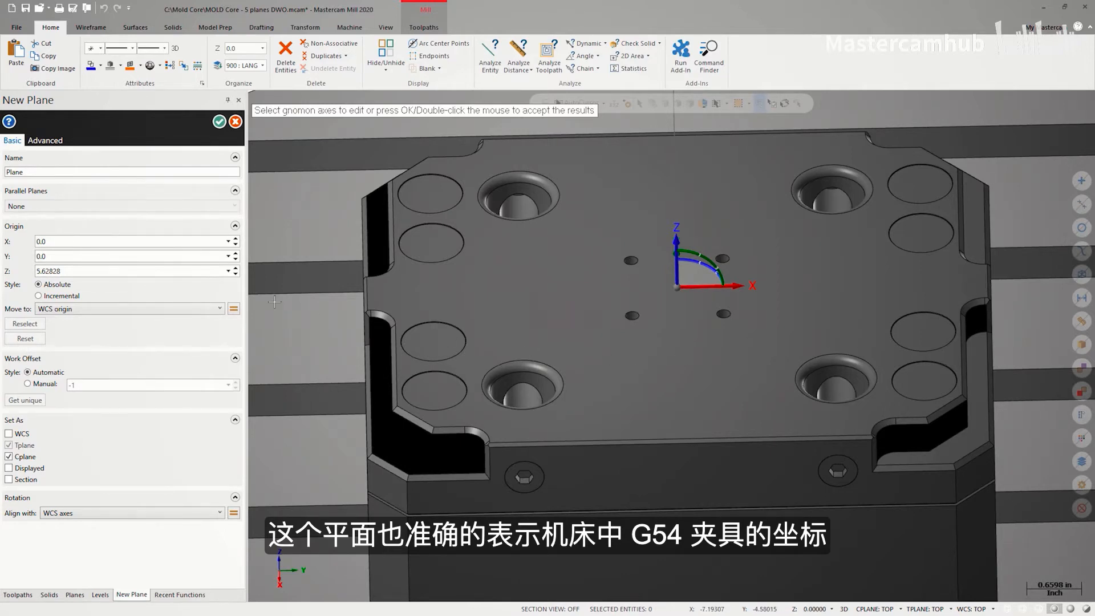
- Name the plane G54 Offset and assign it the manual work offset 0
double_click(28, 171)
type("G54 Offset")
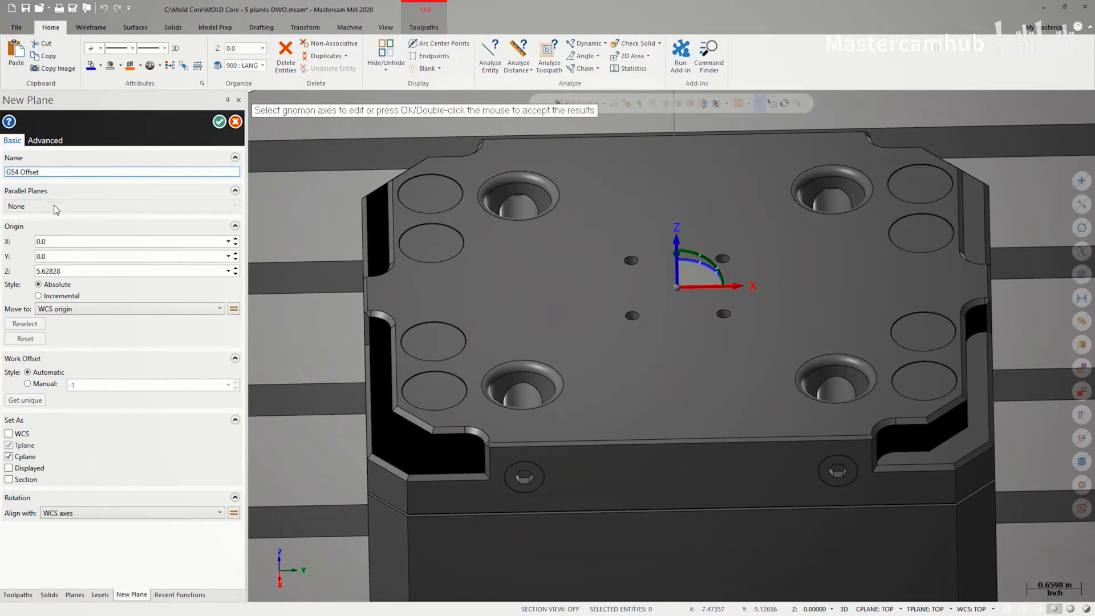
left_click(27, 383)
left_click_drag(73, 385, 64, 391)
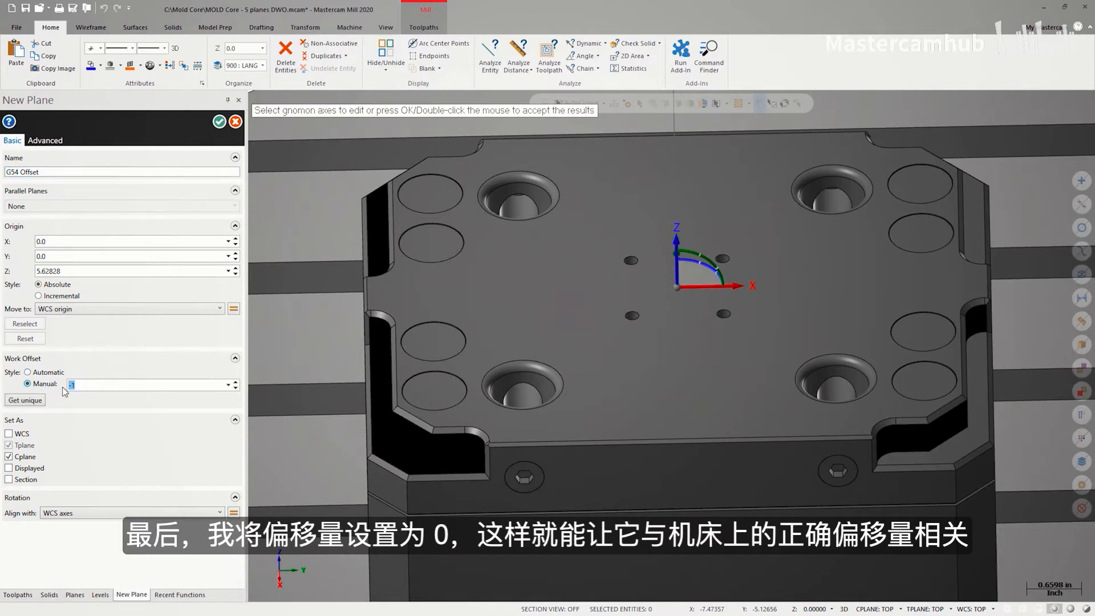
type("0")
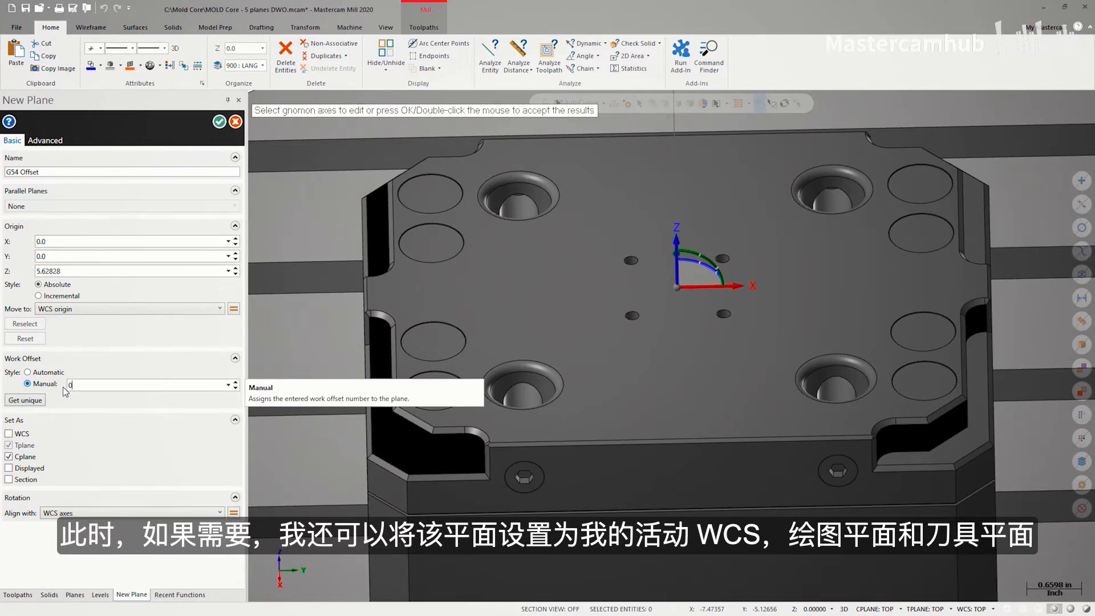
- Make the new plane the active WCS as well, create it, and open the list of planes
left_click(8, 433)
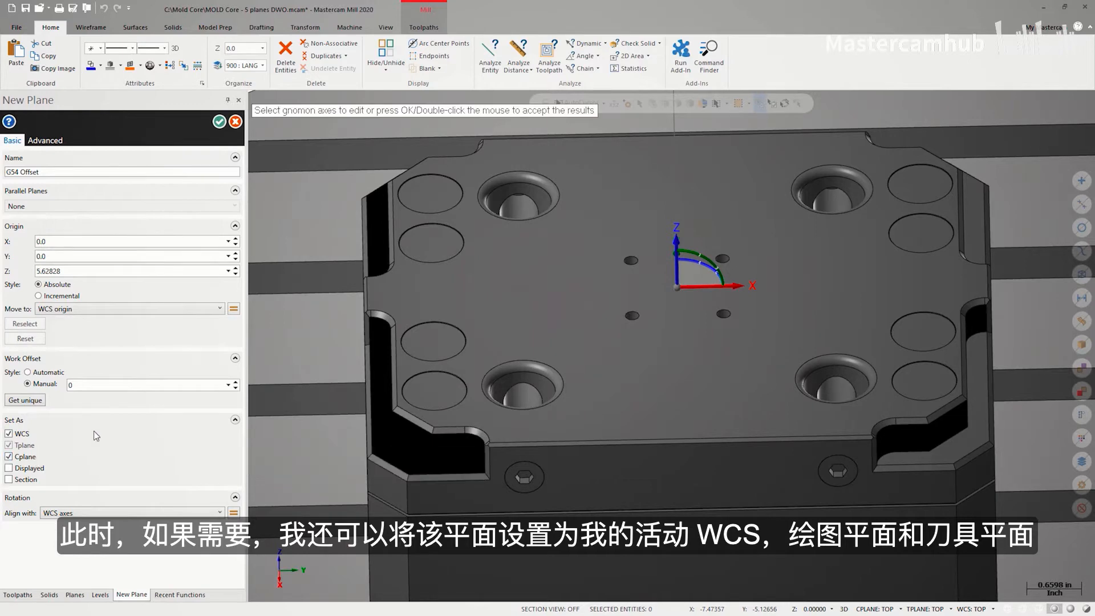
left_click(219, 121)
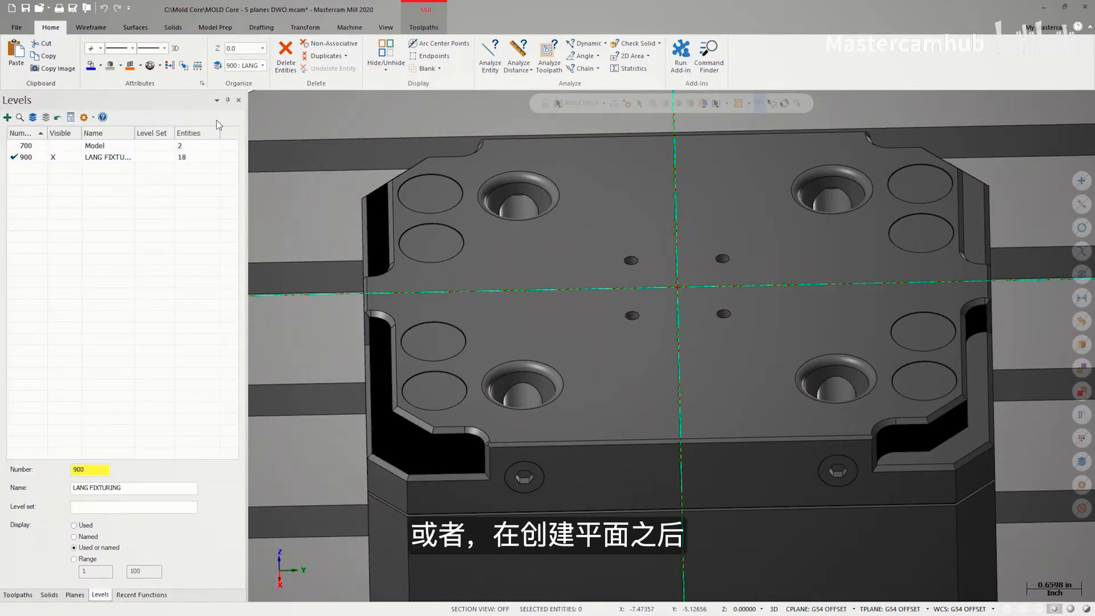
left_click(75, 595)
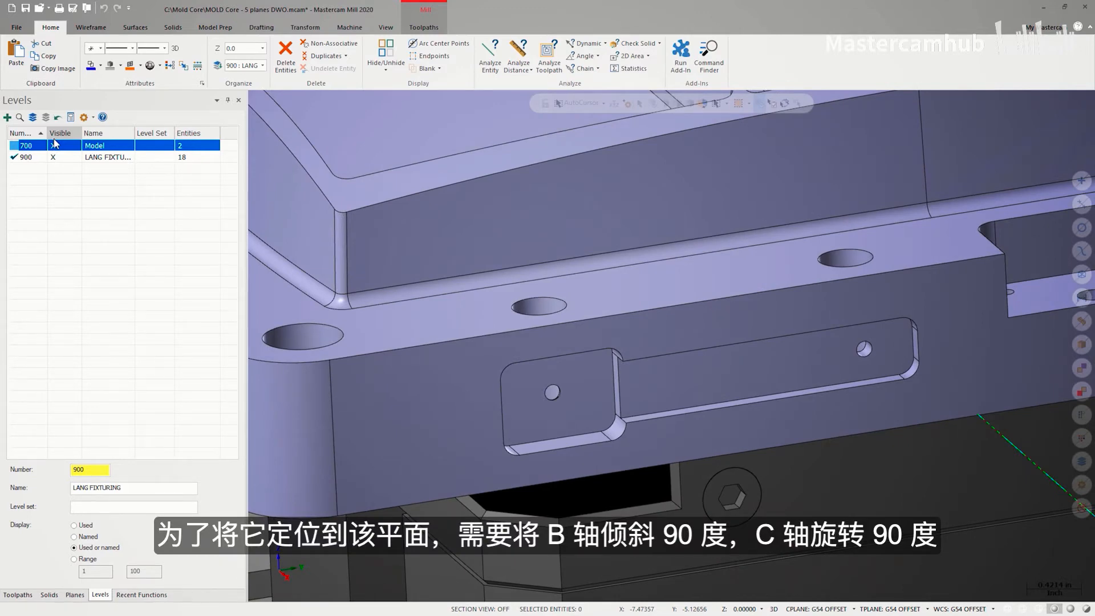
- Start a plane from the solid face forming the long floor of the mold core's side pocket, accepting orientation 1 of 8
left_click(75, 594)
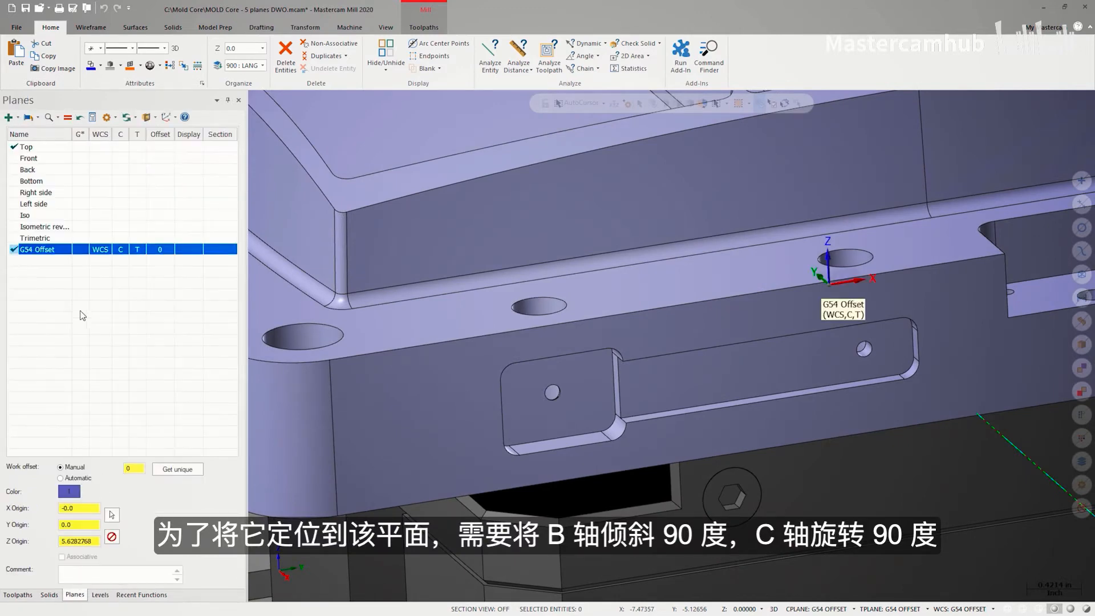
left_click(17, 118)
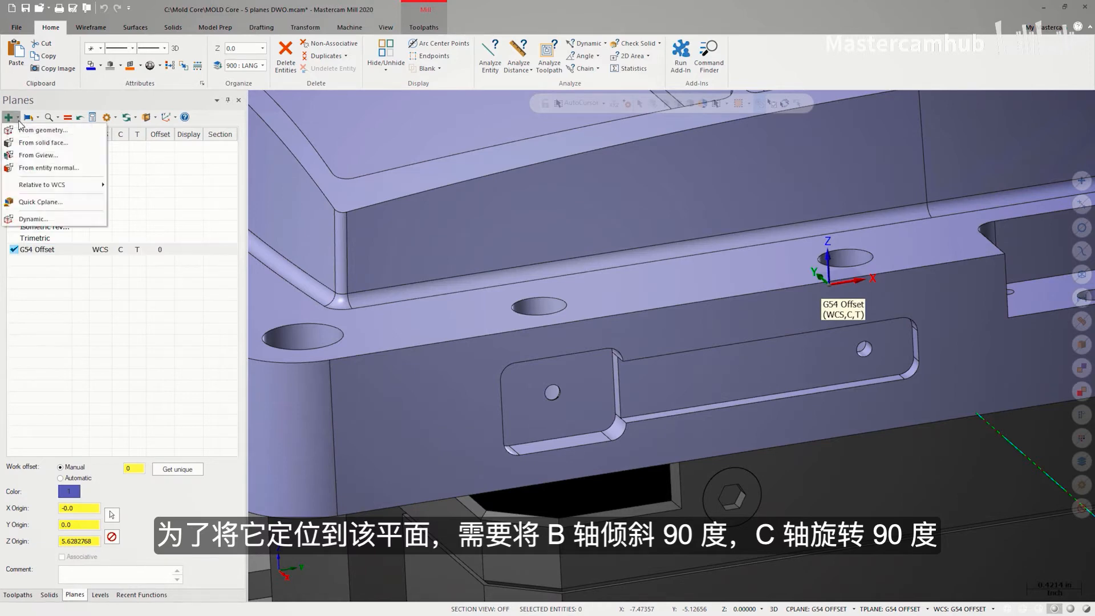
left_click(35, 146)
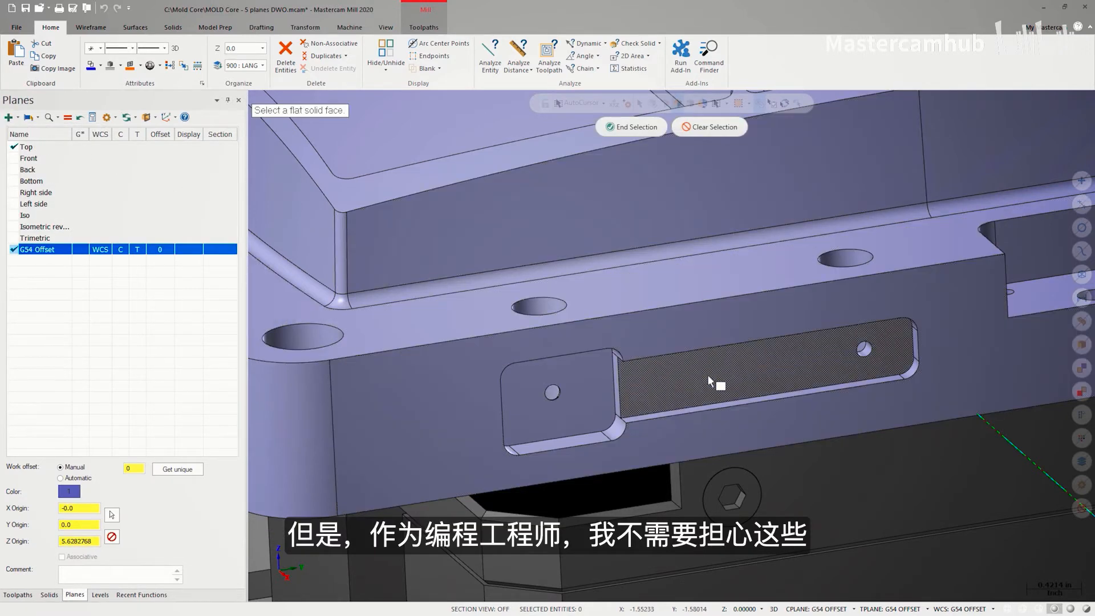
left_click(710, 381)
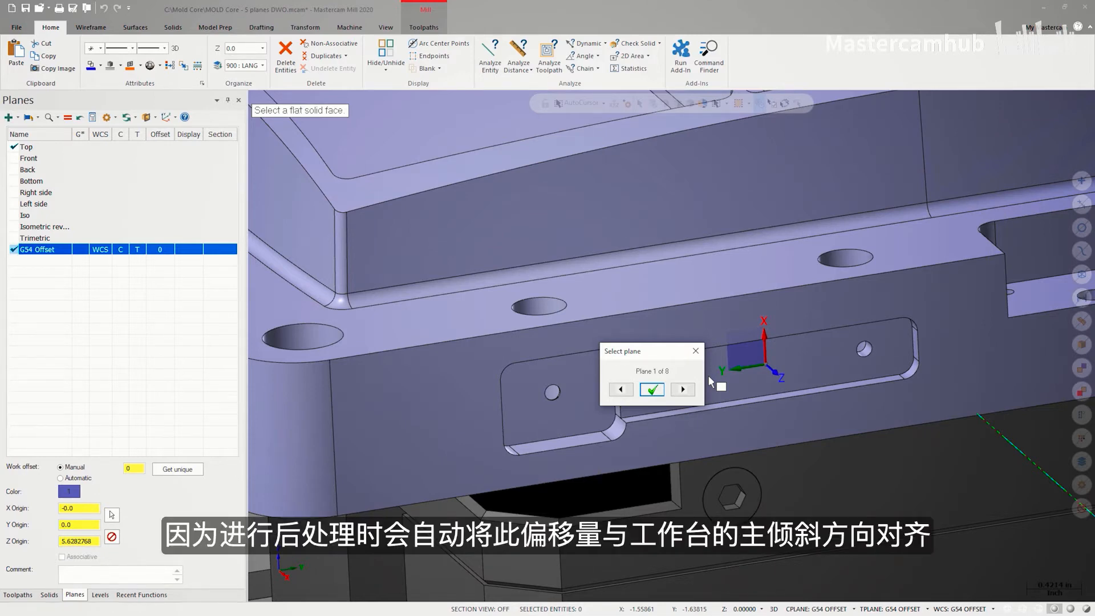
left_click(652, 390)
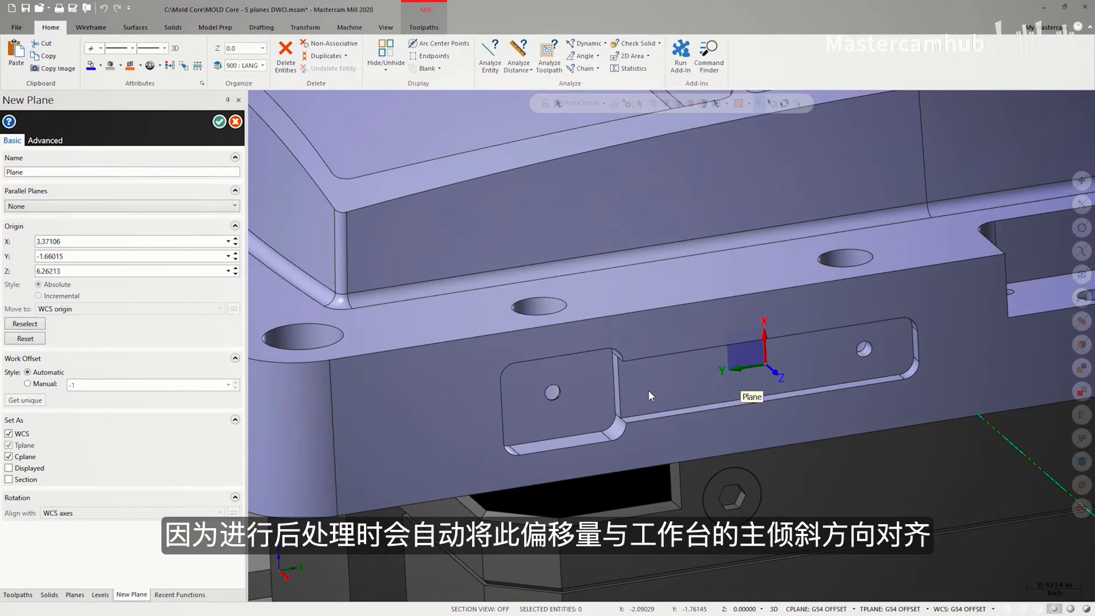
- Name the side pocket plane Side Feature 1 and assign it the manual work offset 0
left_click_drag(61, 174, 6, 174)
type("Side F")
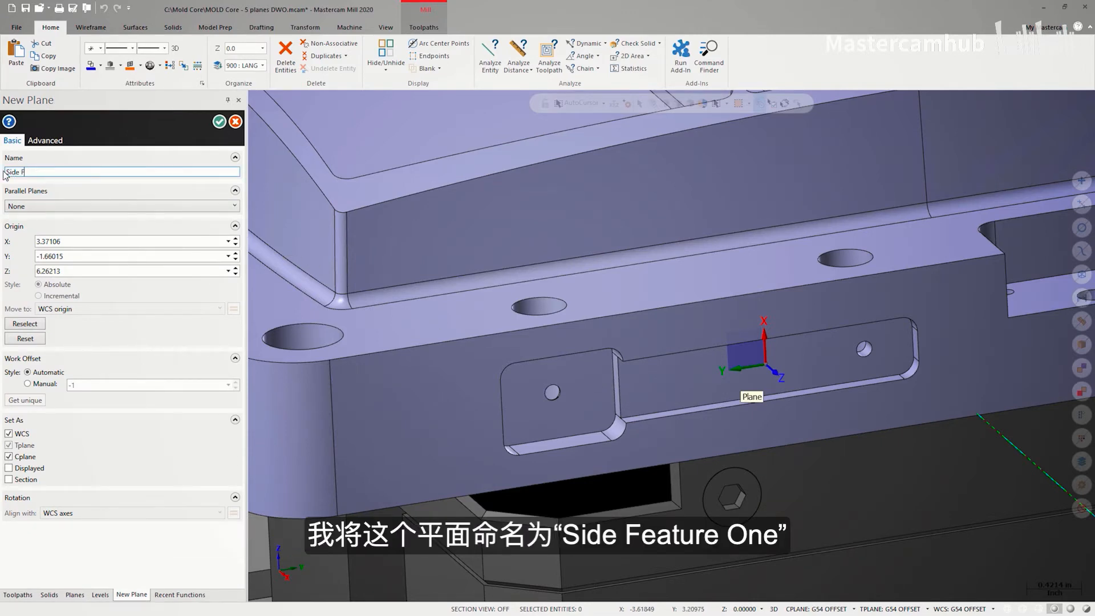
type("eature 1")
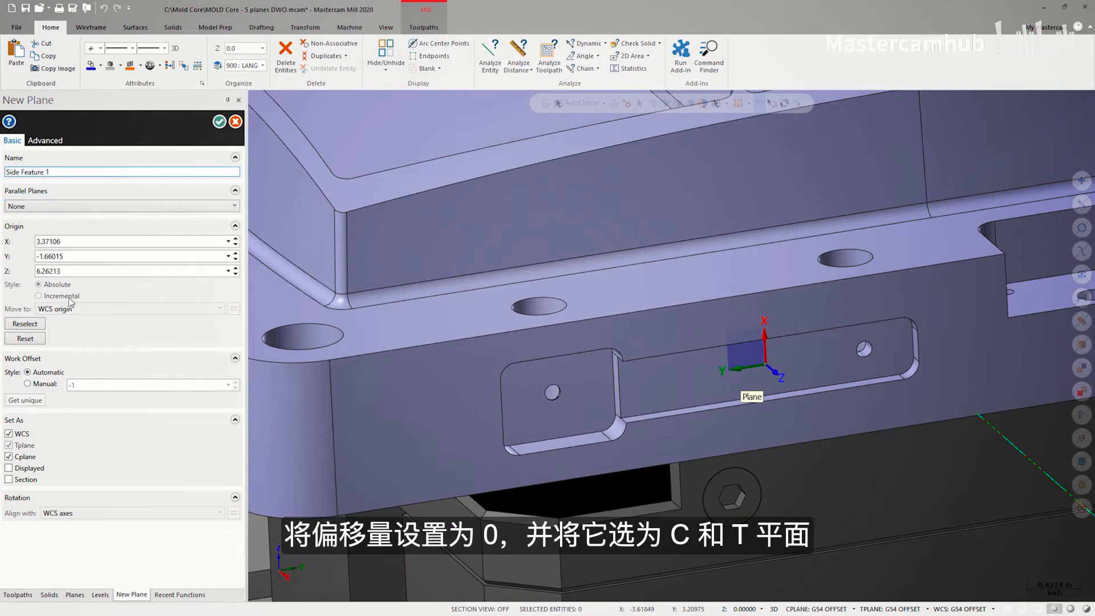
left_click(40, 386)
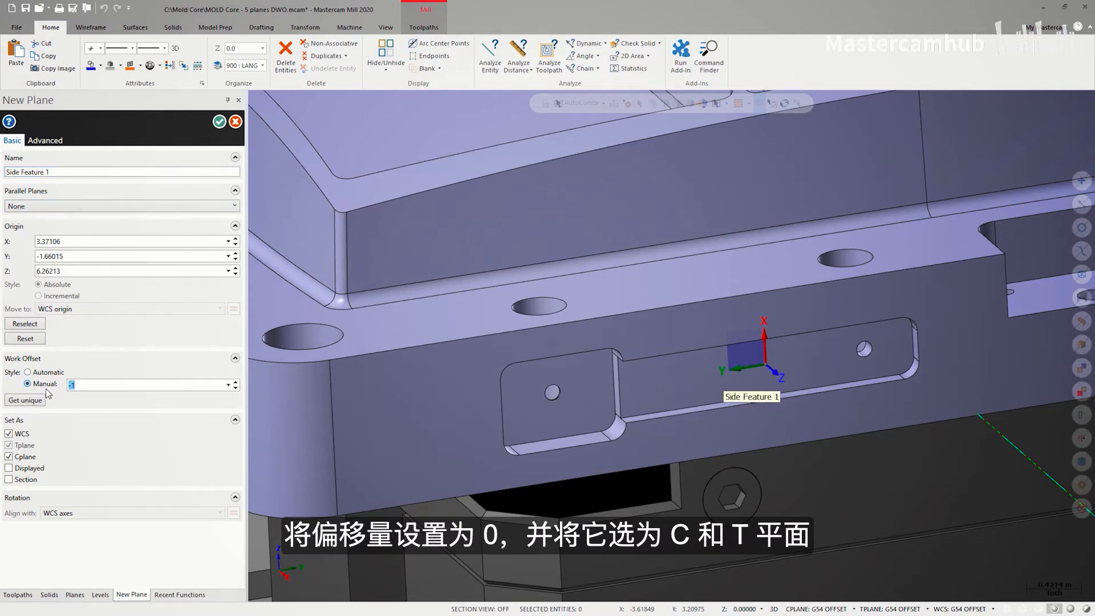
type("0")
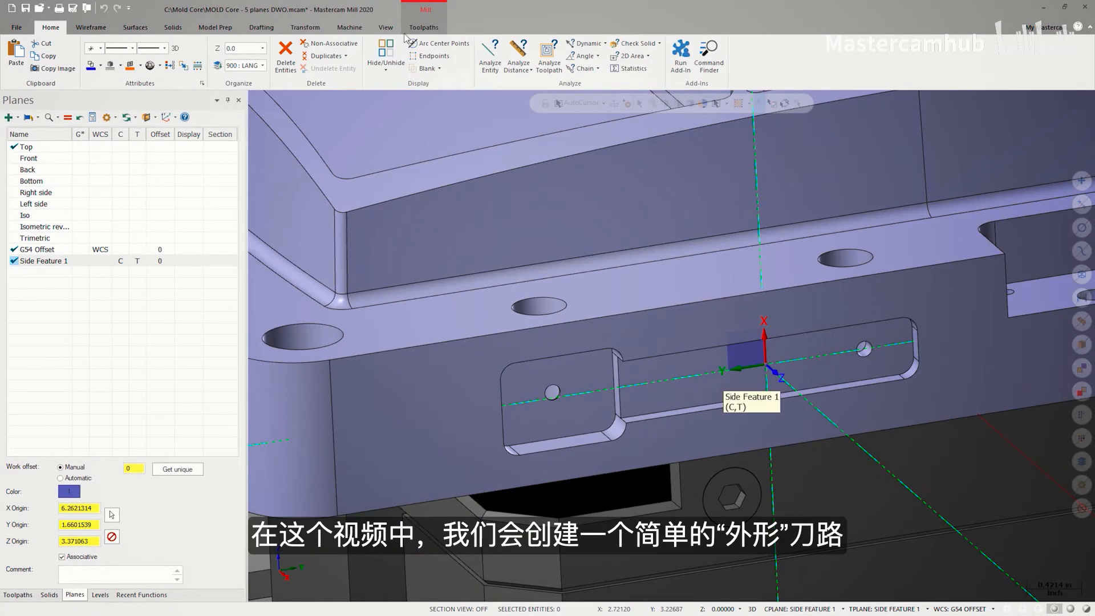
- Start a 2D Contour toolpath and chain the side pocket's outline by selecting cavities on the part's side face
left_click(423, 27)
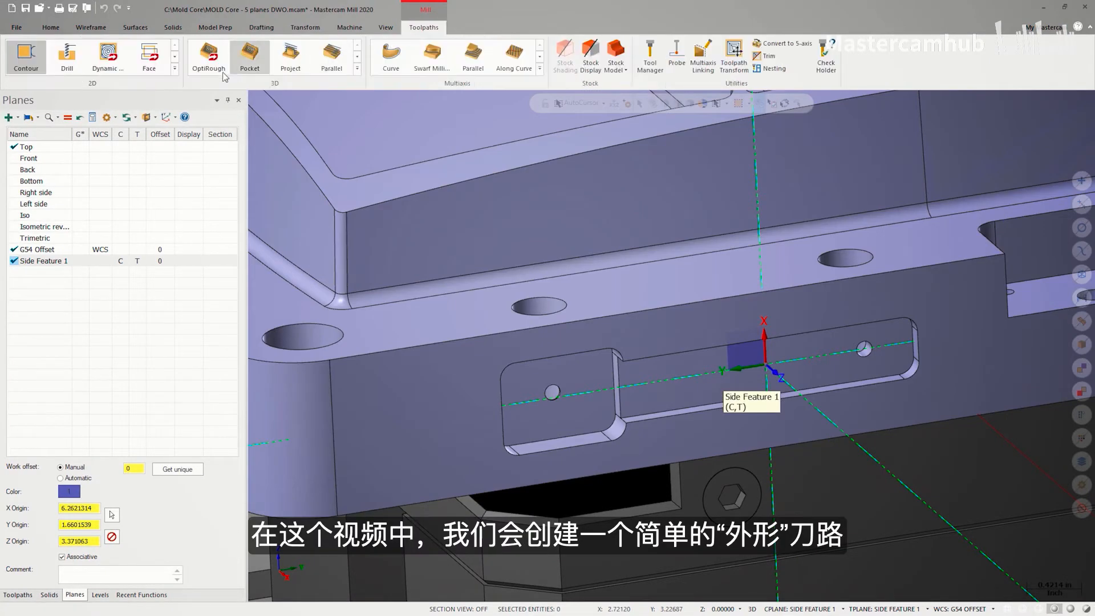
left_click(26, 56)
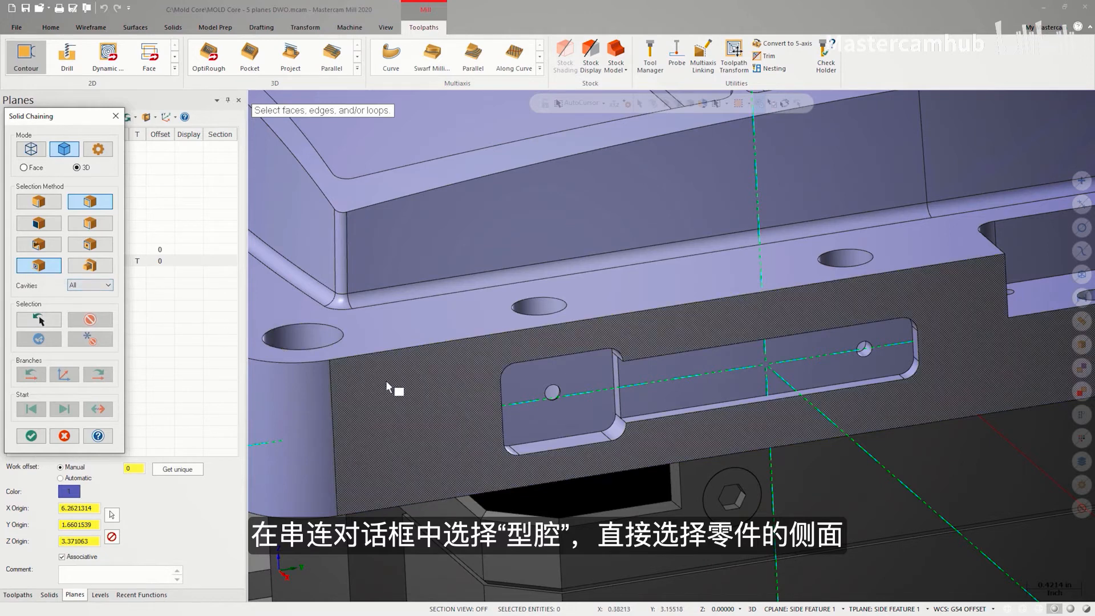
left_click(419, 400)
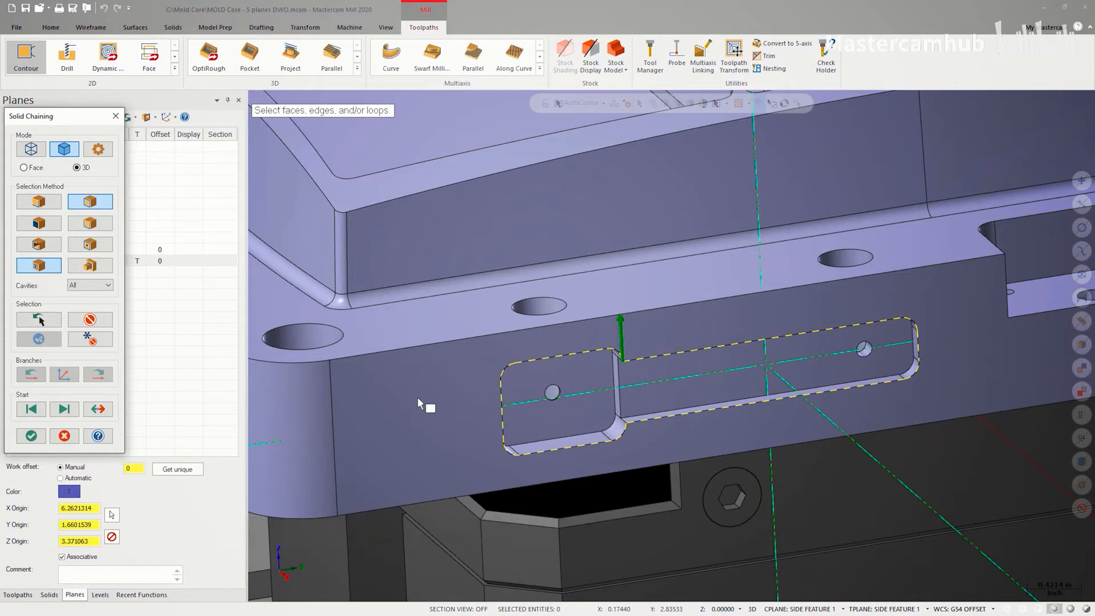
left_click(32, 437)
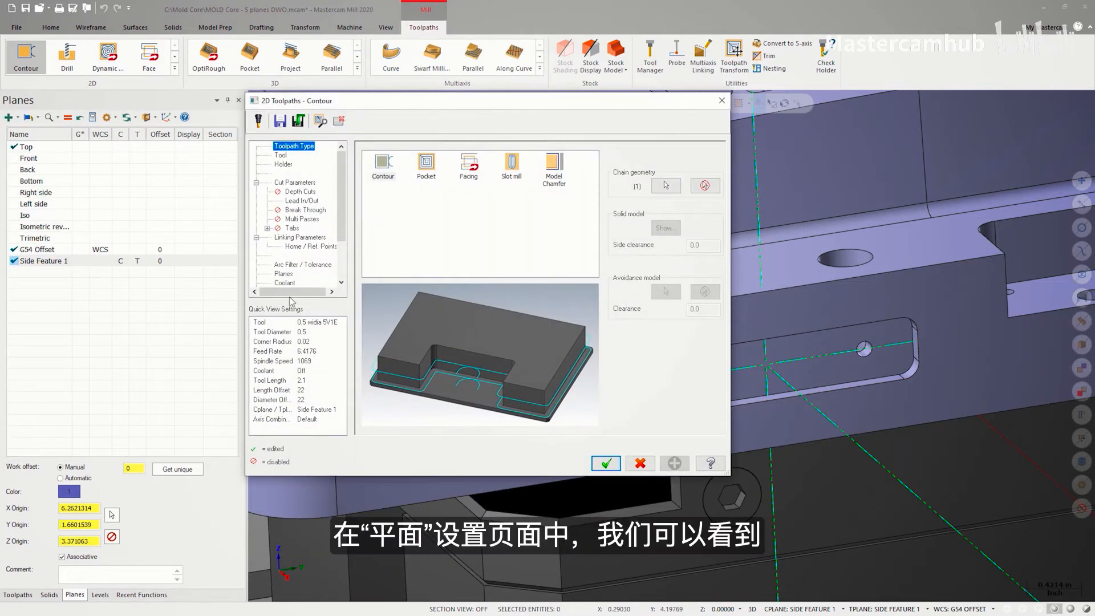
- Review the contour toolpath's plane settings and the planes available for its tool plane
left_click(284, 274)
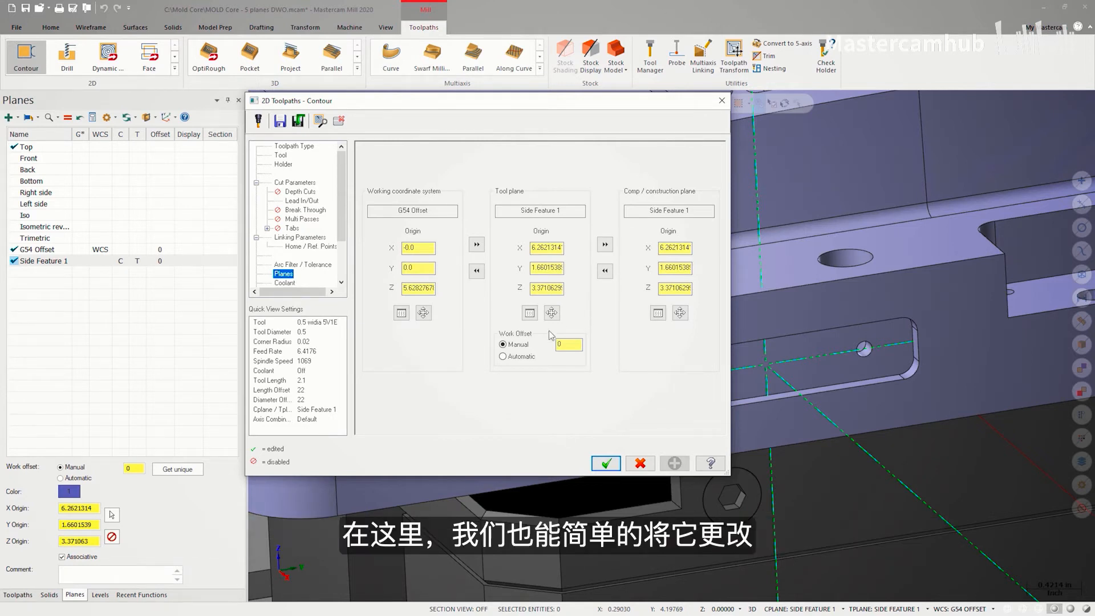
left_click(529, 313)
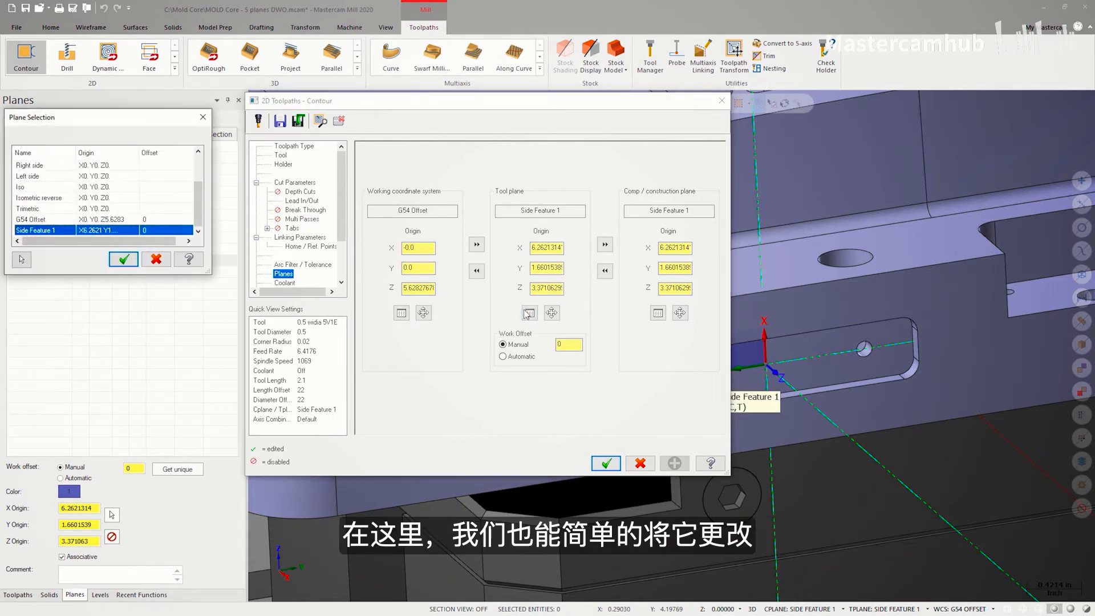
left_click(156, 260)
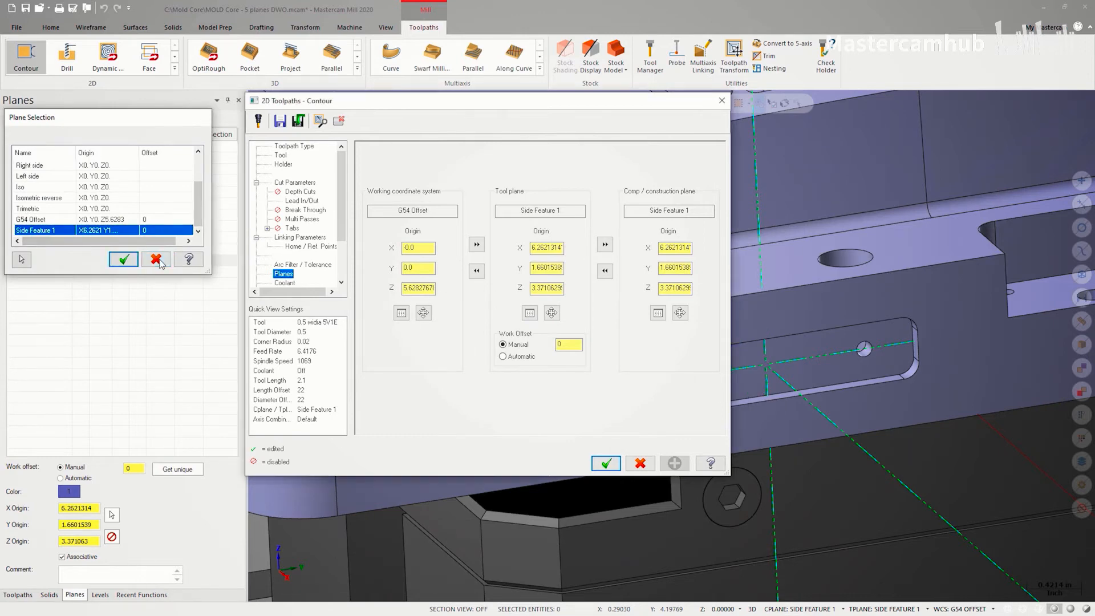
- Select tool 3, the 0.125 Bull-Nosed Endmill, for the contour toolpath and check the cut parameters
left_click(280, 155)
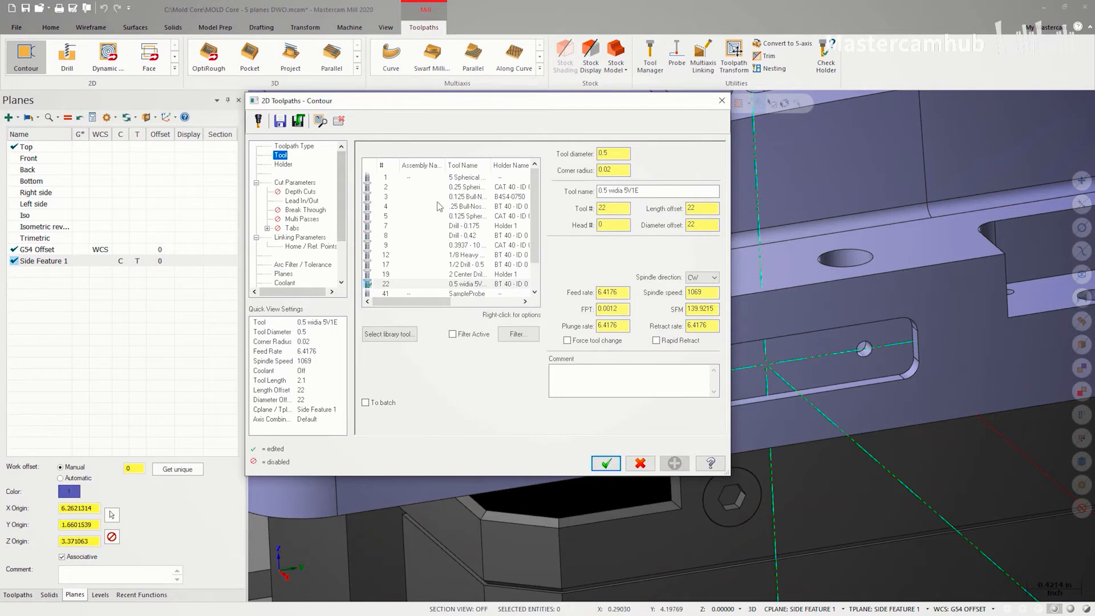
left_click(455, 198)
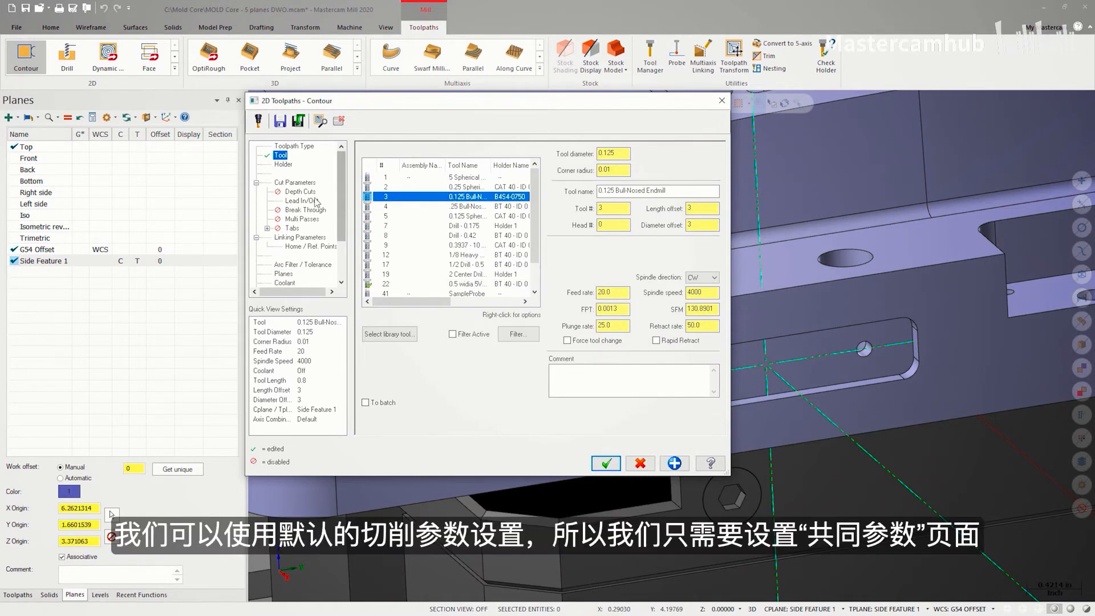
left_click(296, 184)
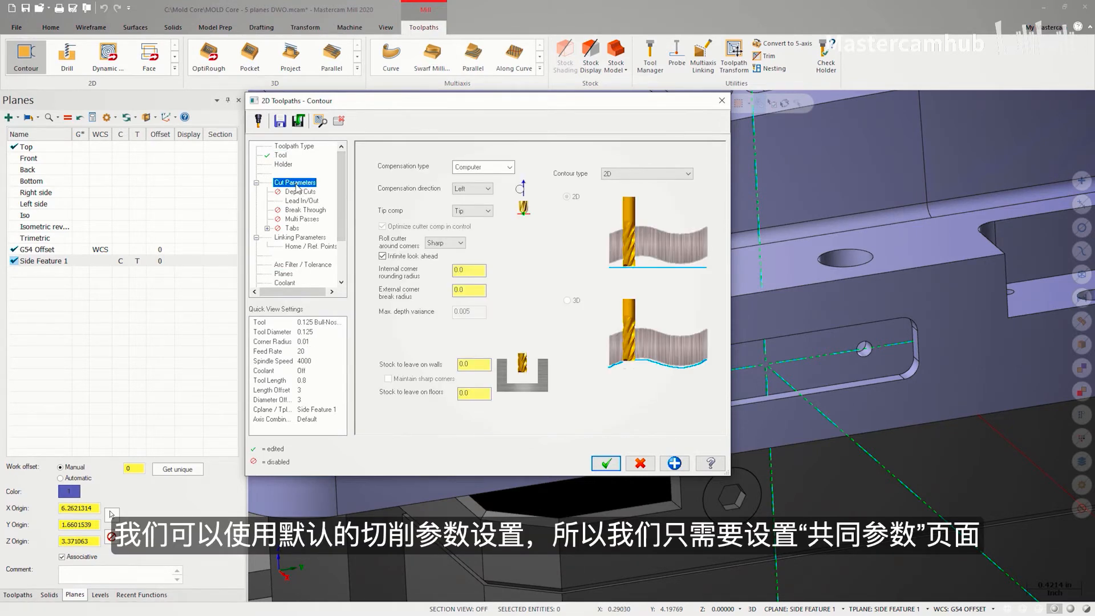
- In the linking parameters, pick the pocket floor for a depth of 0.0 and the pocket's upper edge for a top of stock of 0.125
left_click(303, 239)
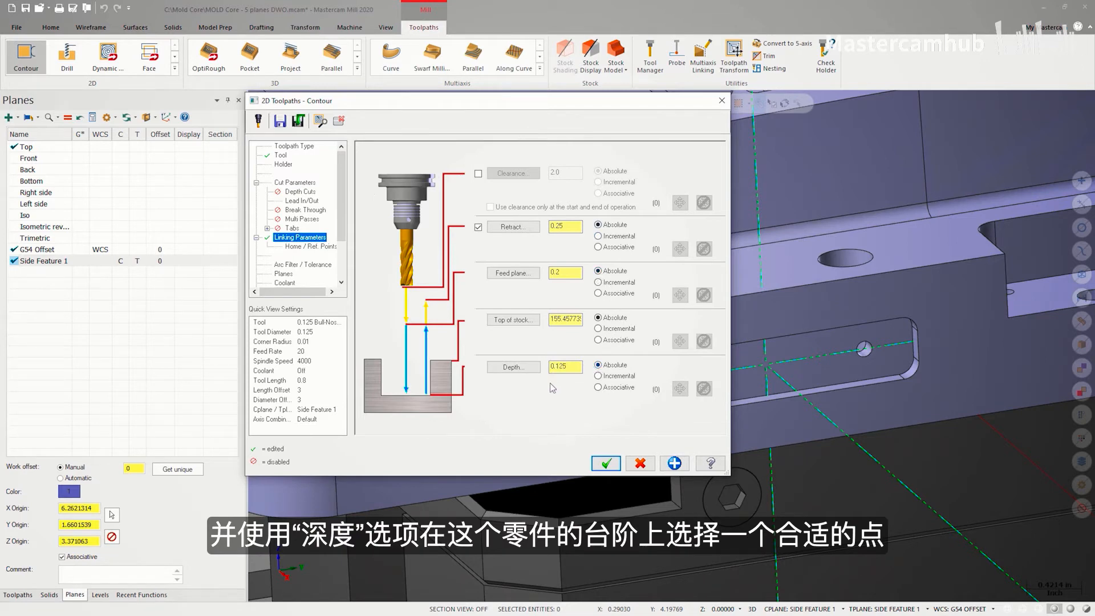
left_click(517, 371)
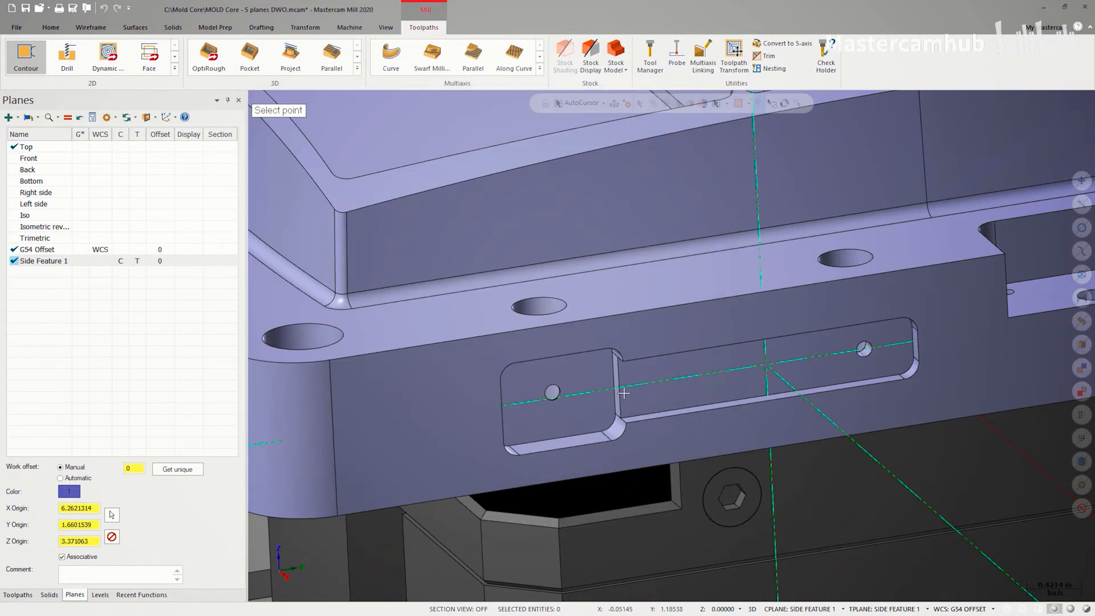
left_click(622, 390)
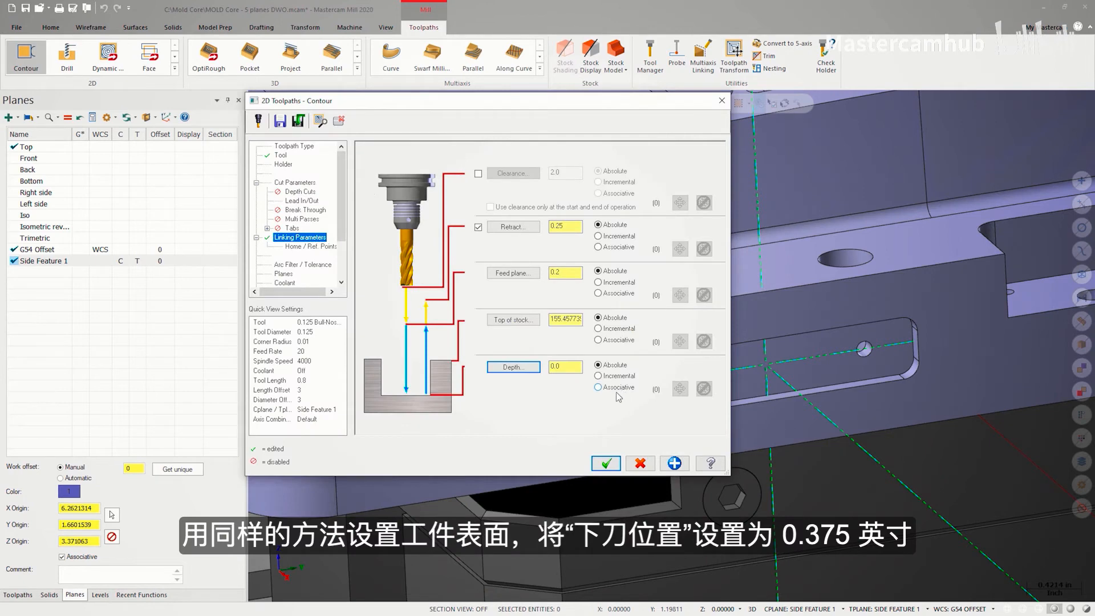
left_click(516, 320)
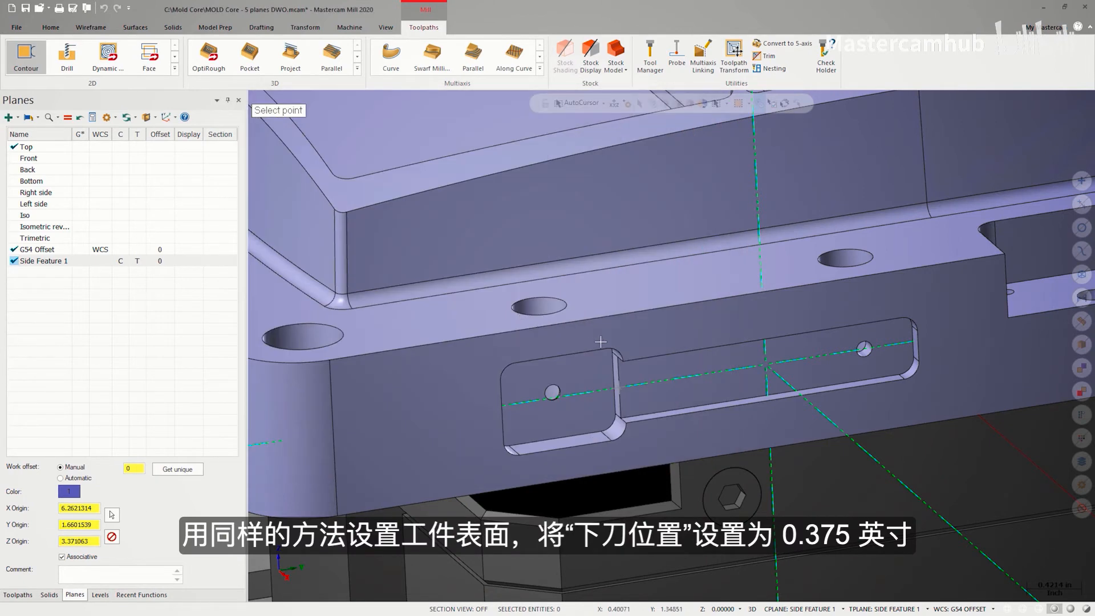
left_click(624, 361)
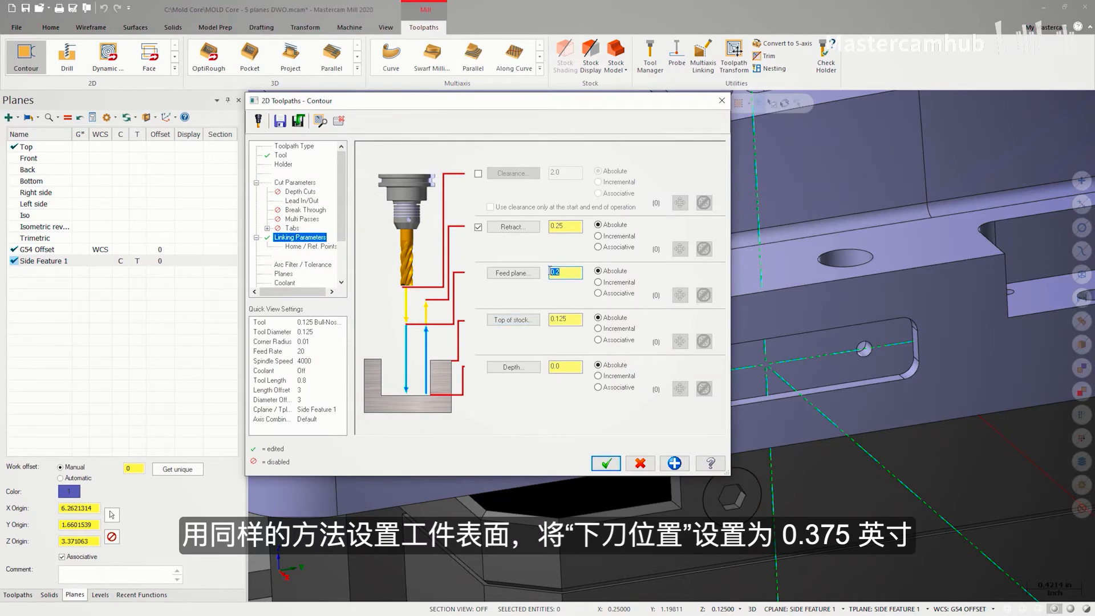
- Set the contour toolpath's feed plane to 0.375 and its retract height to 3, and generate the toolpath
type("375")
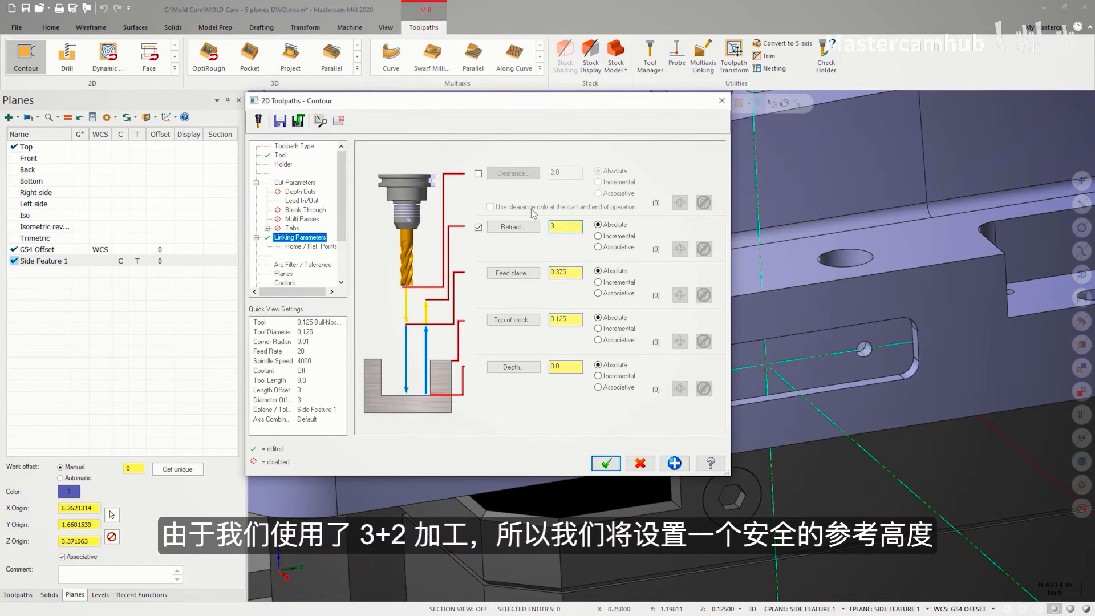
left_click(606, 463)
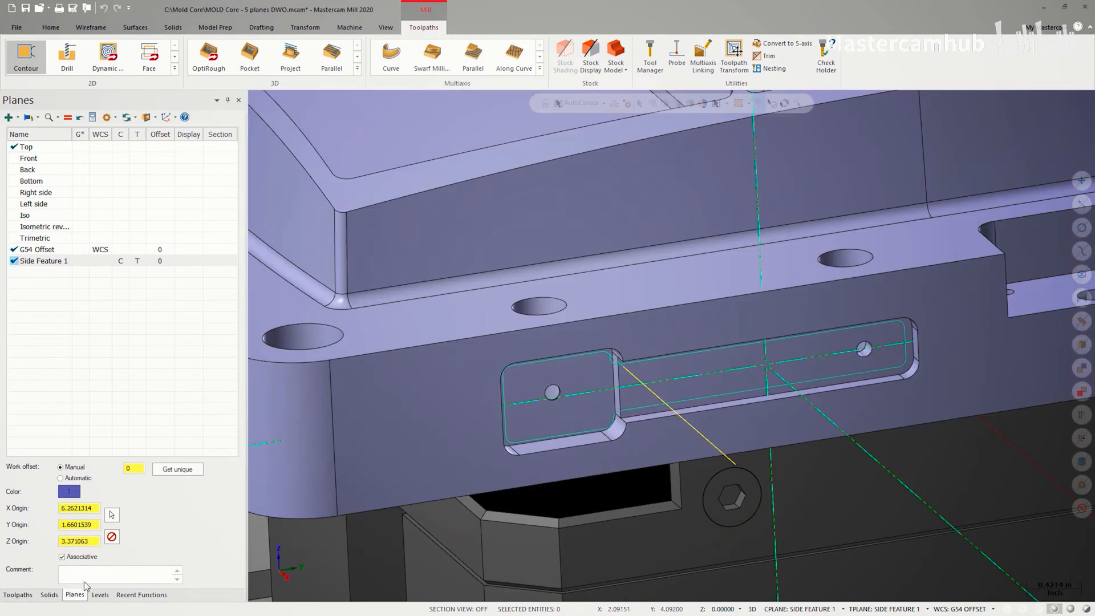
- Backplot the 2D contour operation and play the tool motion around the side pocket
left_click(19, 595)
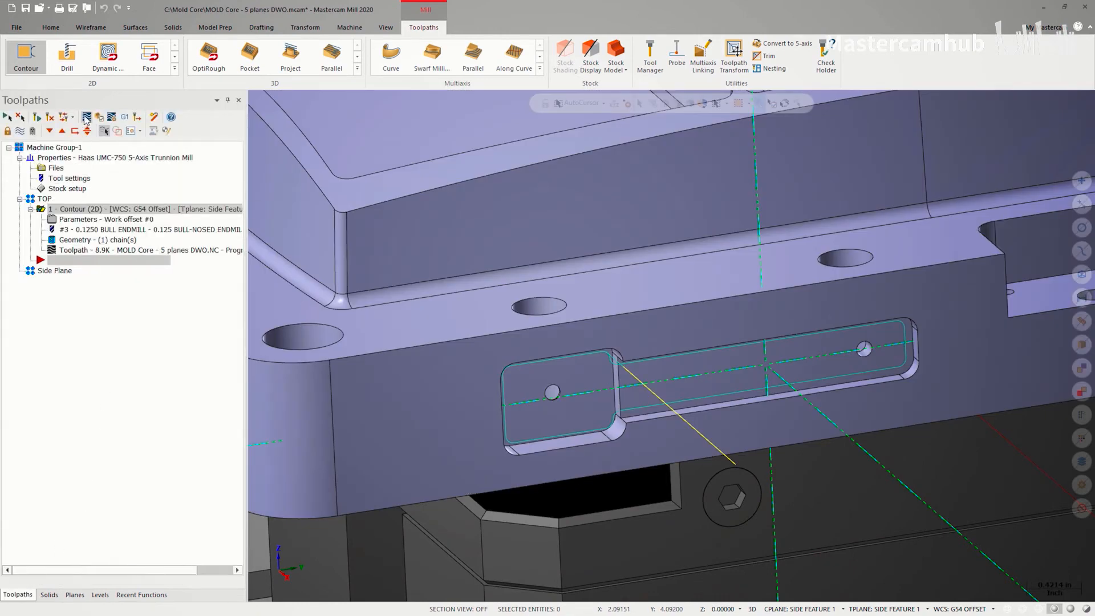
left_click(86, 117)
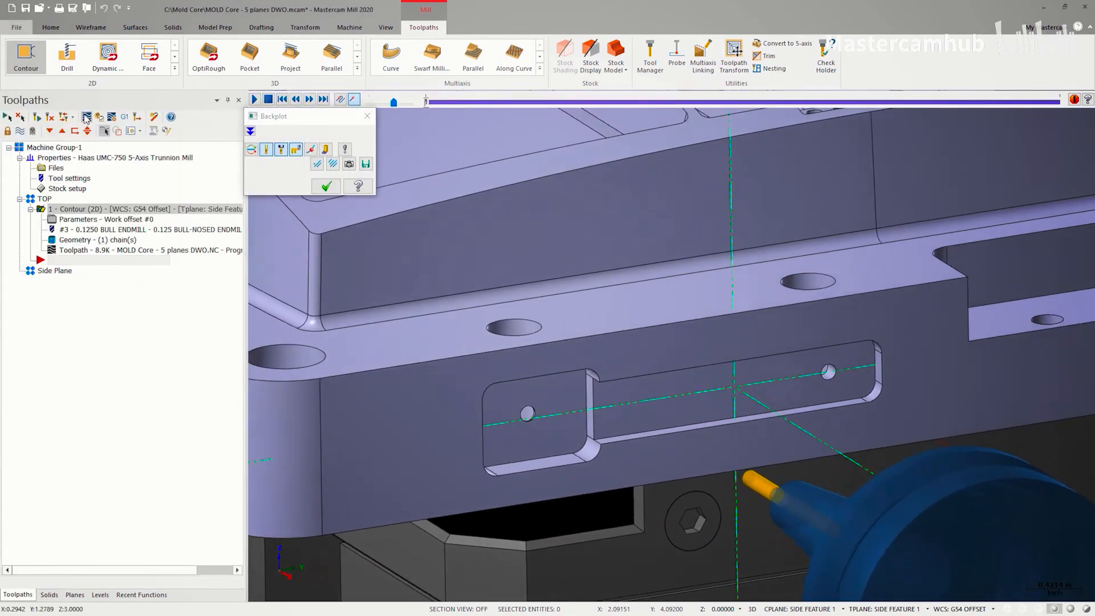
left_click(252, 100)
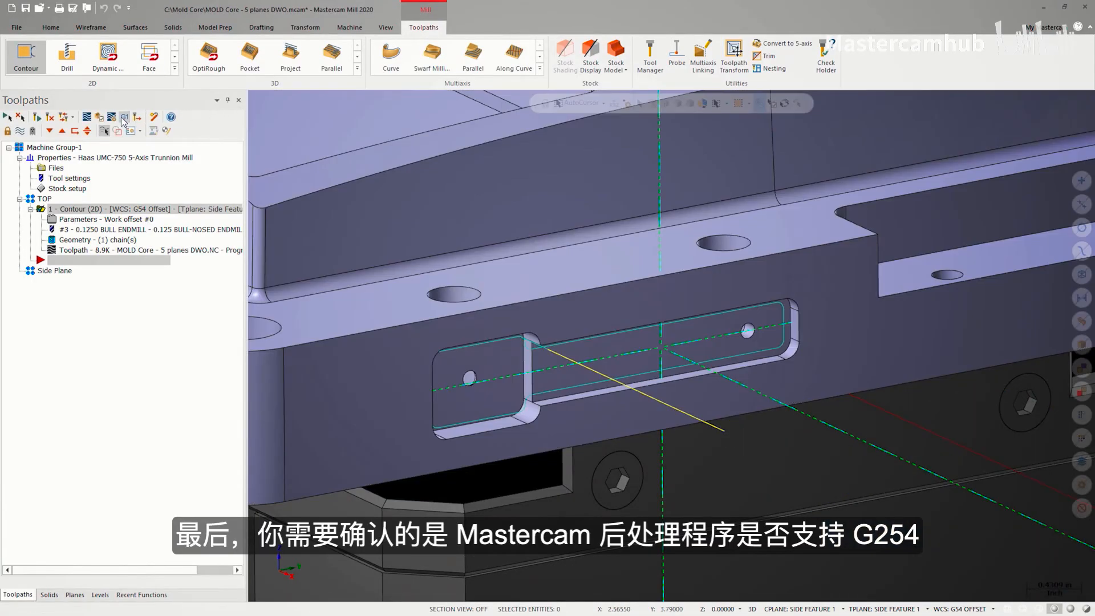
- Post the contour operation to an NC file named G254 and locate the G254 line in the posted code
left_click(123, 118)
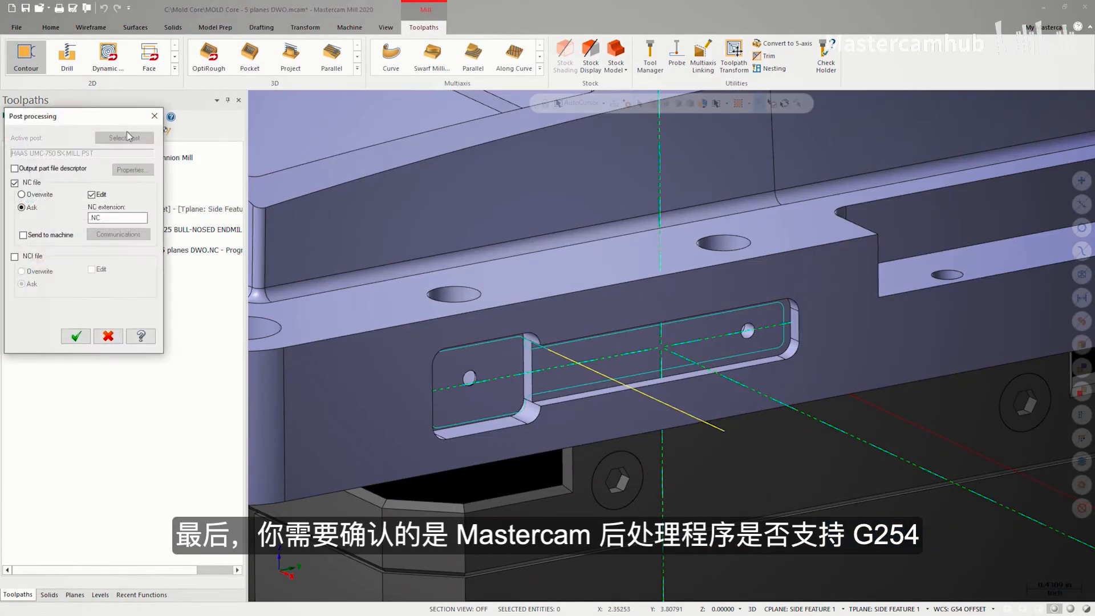
left_click(76, 337)
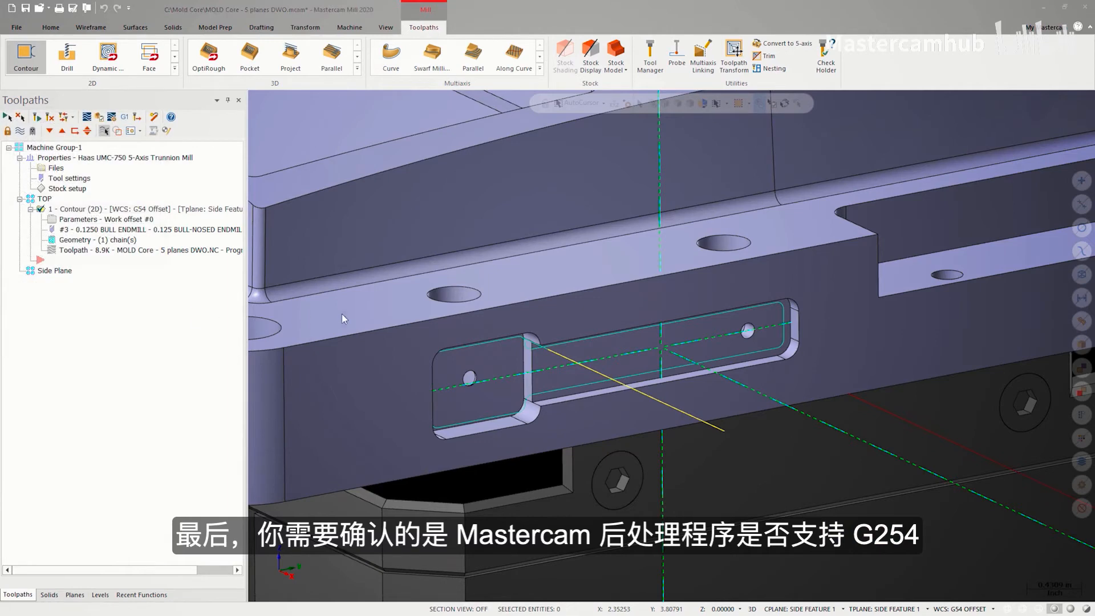
type("G254")
left_click(457, 289)
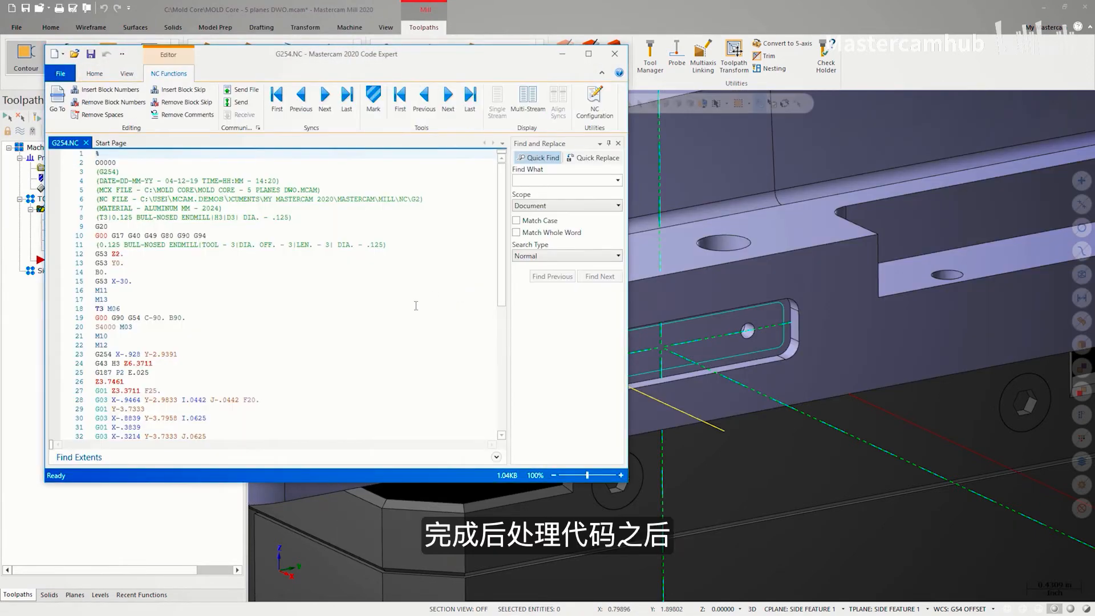
left_click(193, 355)
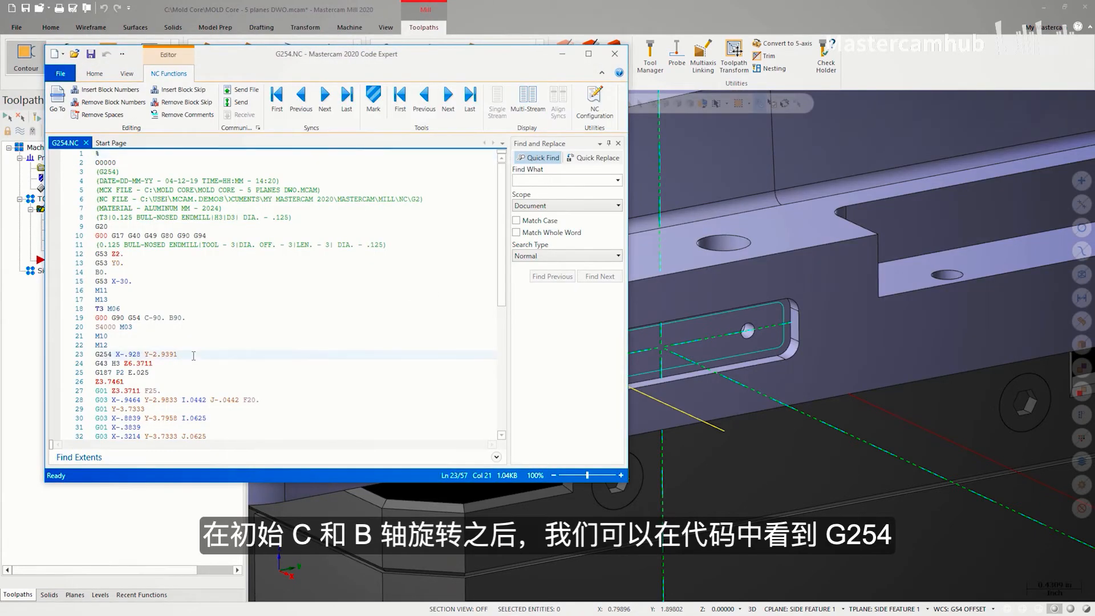